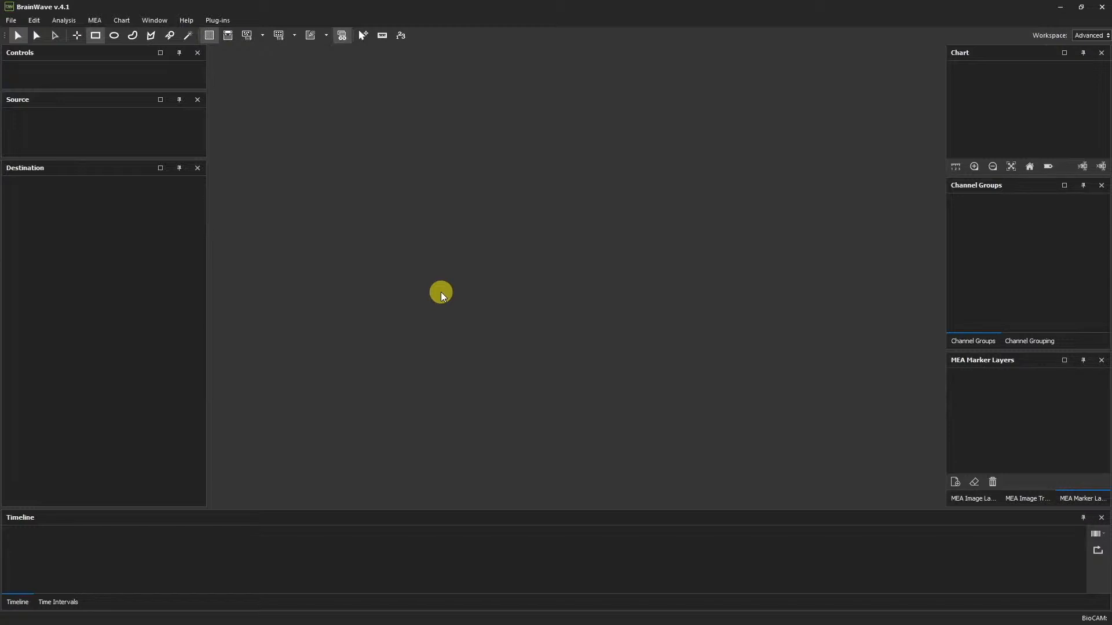
# Open the Cereb_02_10sec BrainWave result data file from the Data Sets folder
pyautogui.rightClick(441, 294)
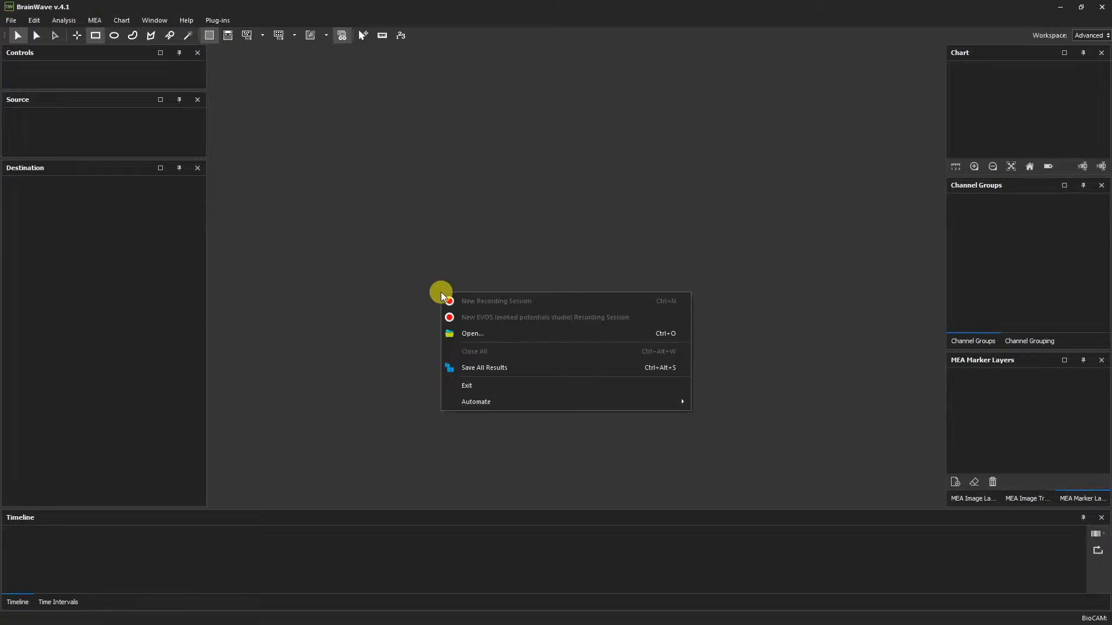
pyautogui.click(460, 335)
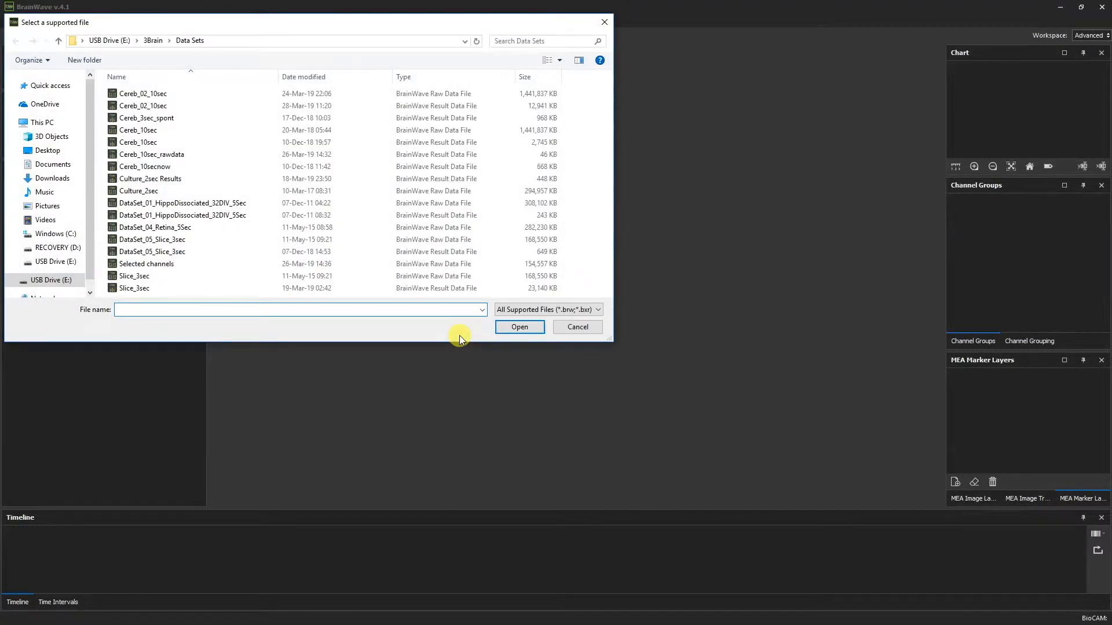
pyautogui.click(253, 106)
pyautogui.doubleClick(253, 106)
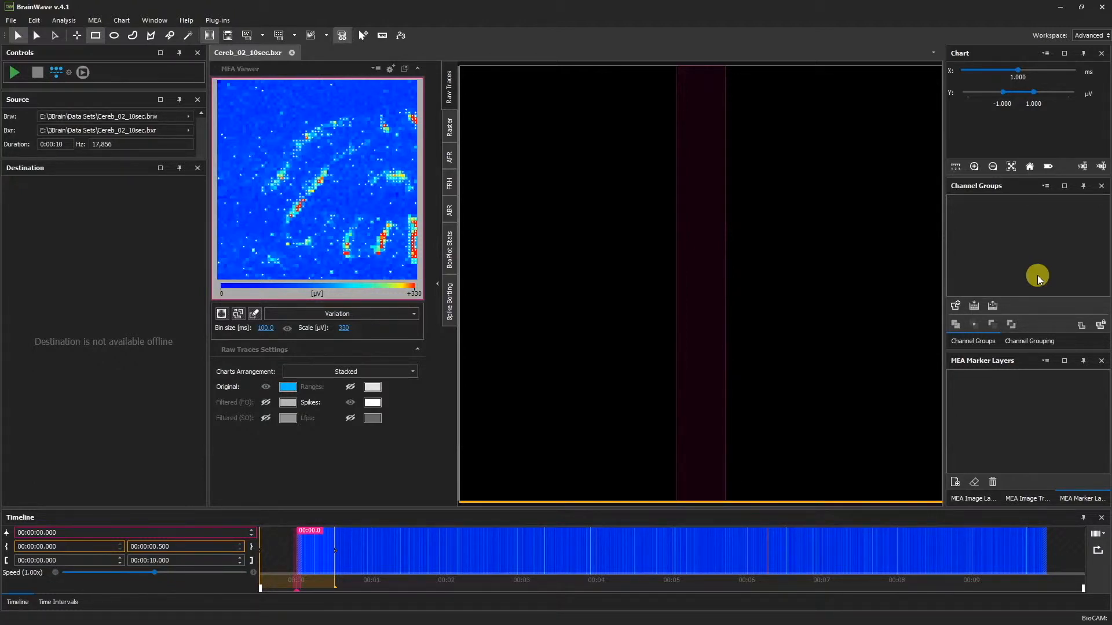
# Create a red channel group named Group 1 from a rectangular selection of channels on the upper arc of the MEA map
pyautogui.moveTo(280, 141)
pyautogui.moveTo(280, 141); pyautogui.dragTo(315, 166)
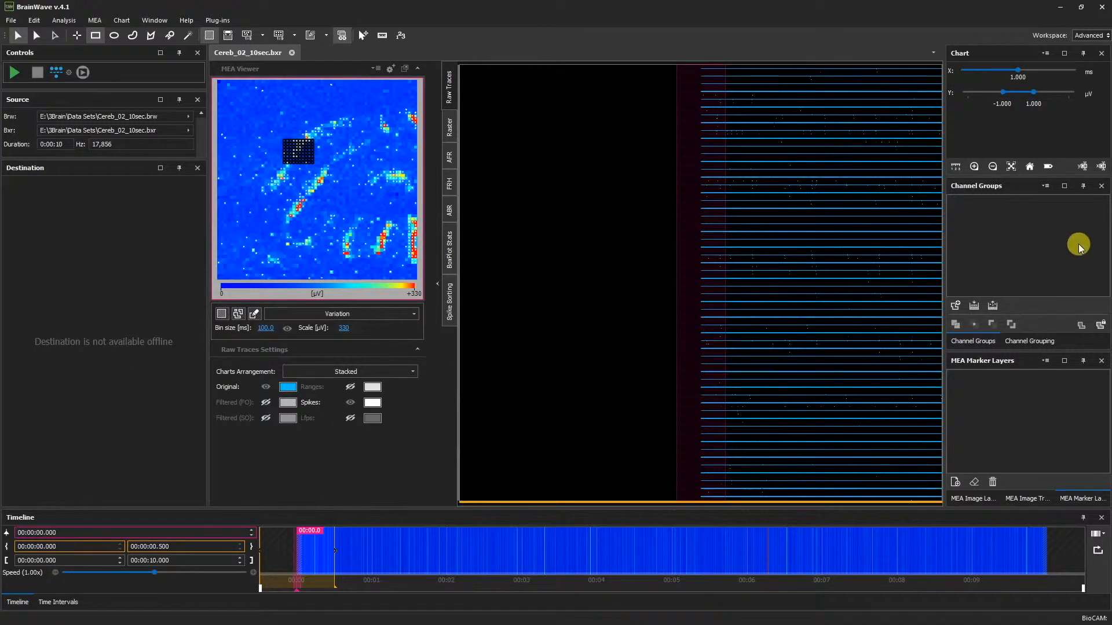
pyautogui.click(956, 306)
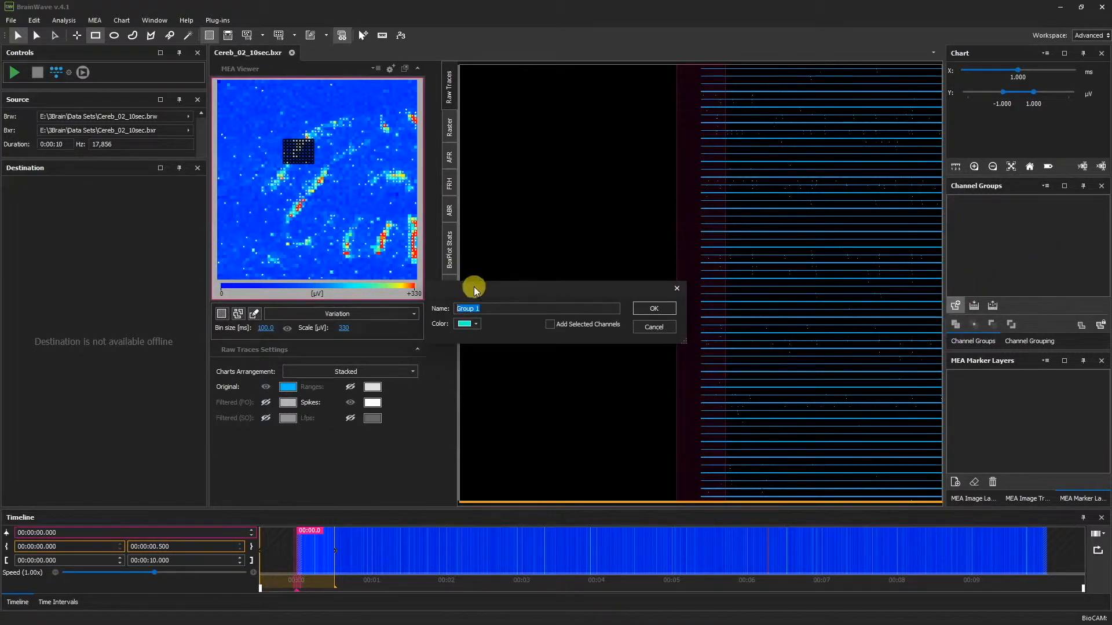
pyautogui.click(470, 324)
pyautogui.click(473, 455)
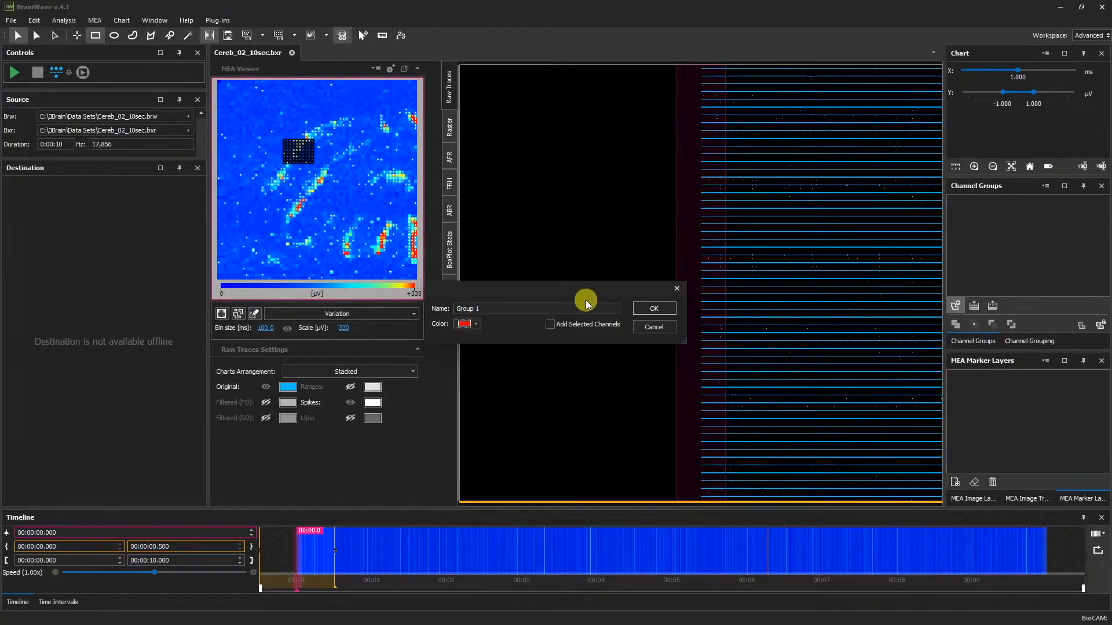
pyautogui.click(550, 326)
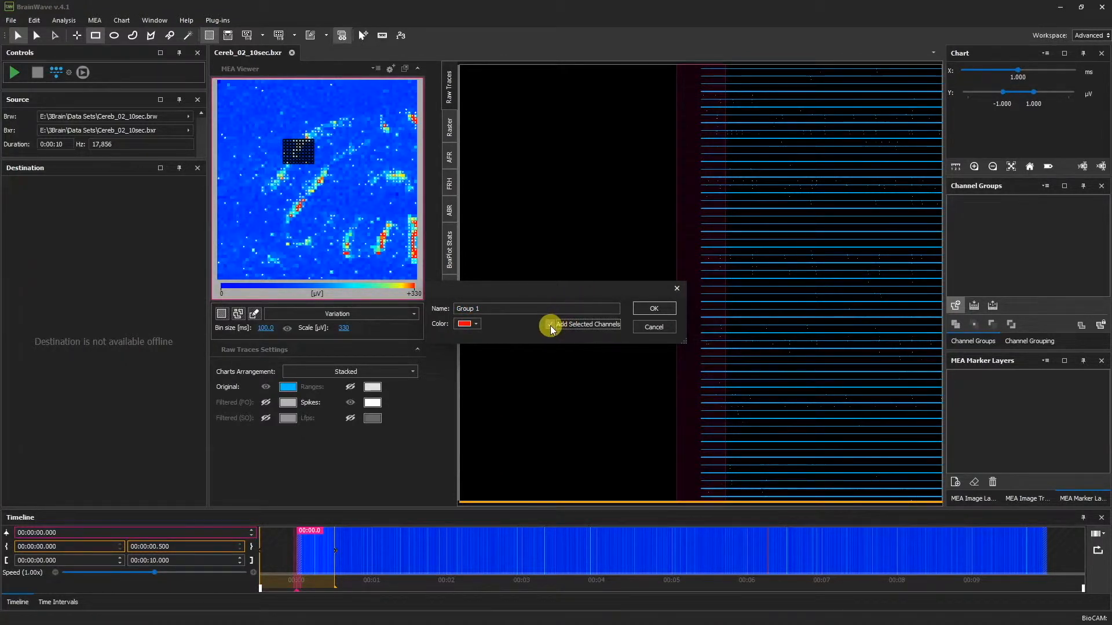
pyautogui.click(643, 309)
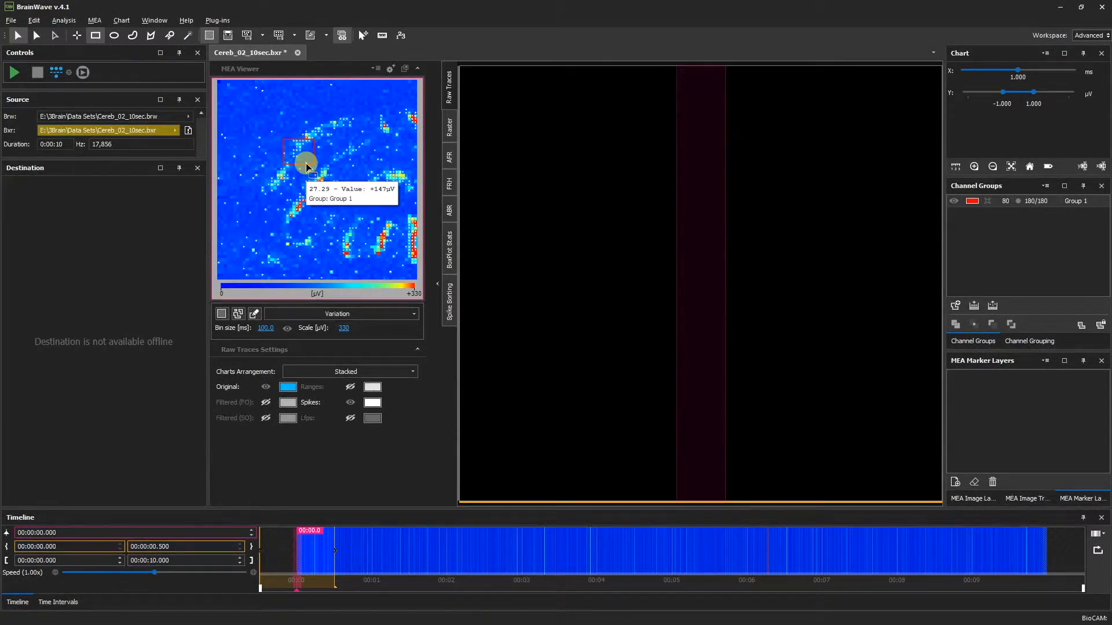
# Lasso the diagonal band of active channels and create a yellow channel group named Group 2 from them
pyautogui.click(137, 40)
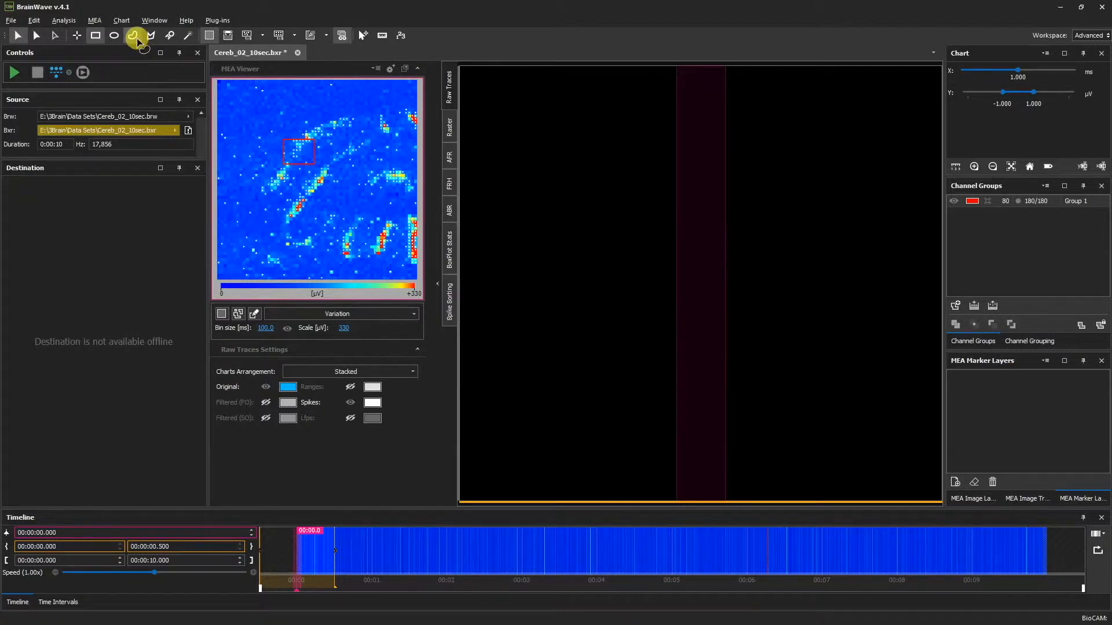
pyautogui.moveTo(287, 221)
pyautogui.mouseDown()
pyautogui.moveTo(320, 190)
pyautogui.moveTo(320, 174)
pyautogui.moveTo(294, 197)
pyautogui.moveTo(290, 219)
pyautogui.mouseUp()
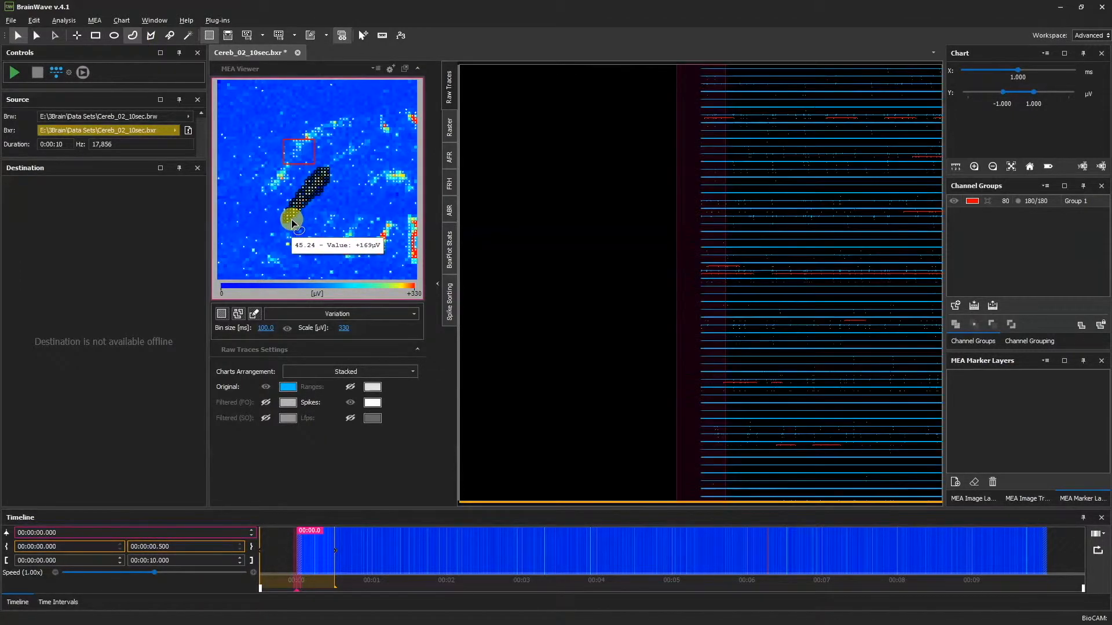
pyautogui.click(956, 307)
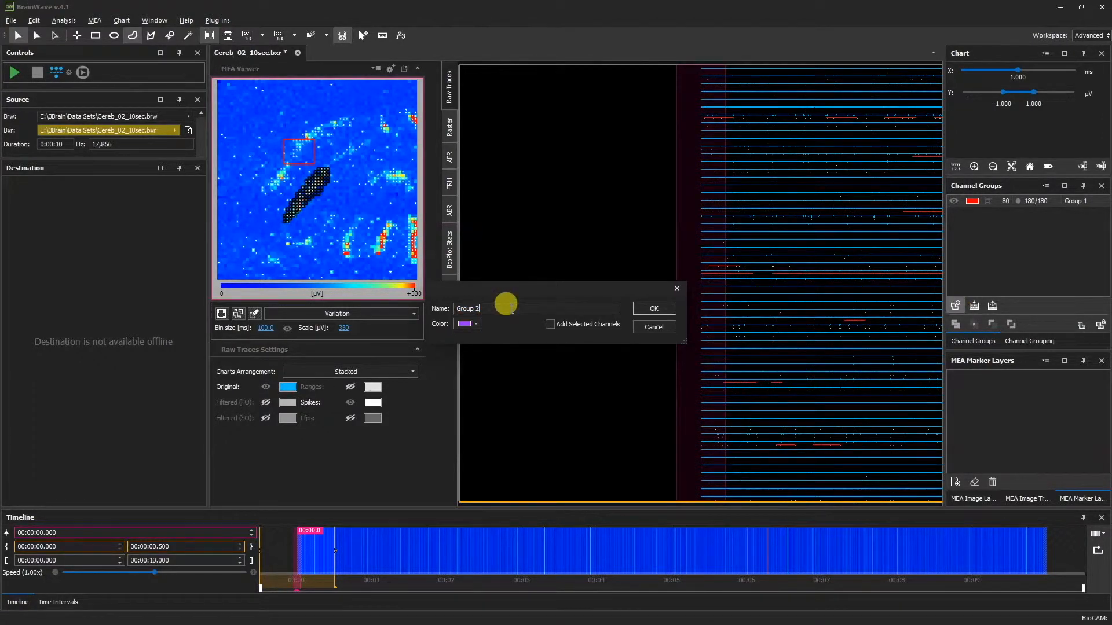
pyautogui.click(468, 324)
pyautogui.click(508, 459)
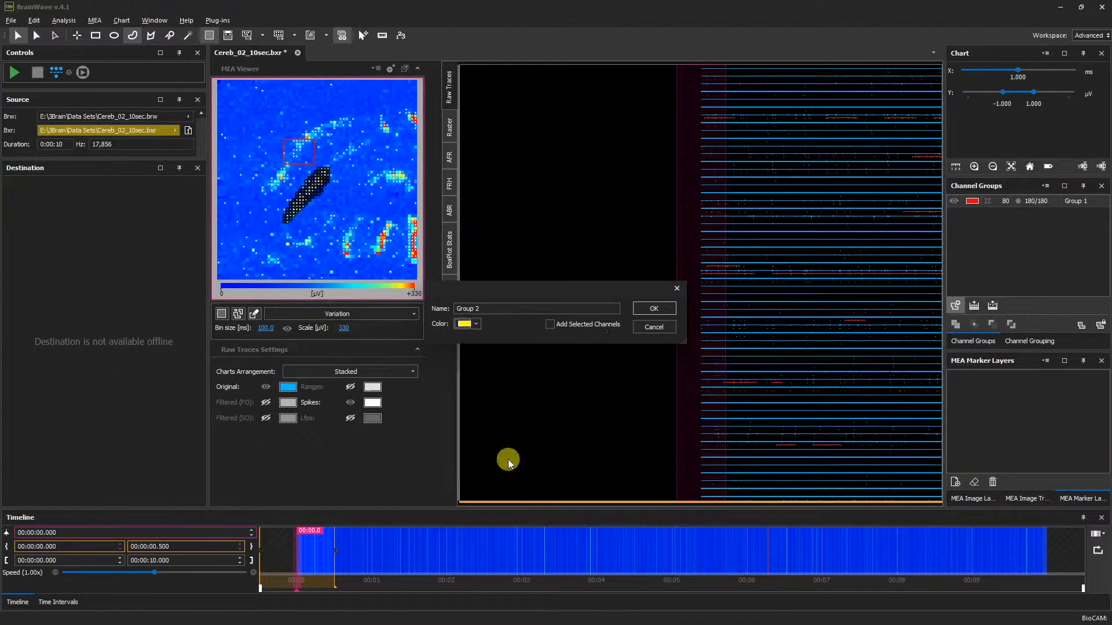
pyautogui.click(559, 324)
pyautogui.click(649, 308)
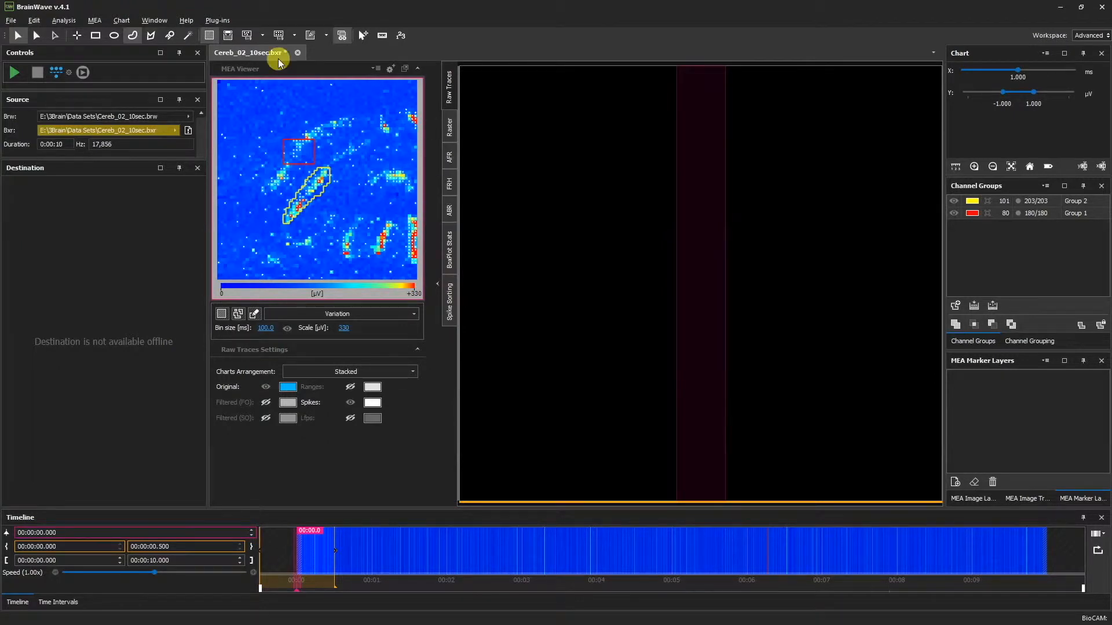
# Select the high-activity channels with the magic wand at 20% tolerance and create a dark blue Group 3 from them
pyautogui.click(187, 35)
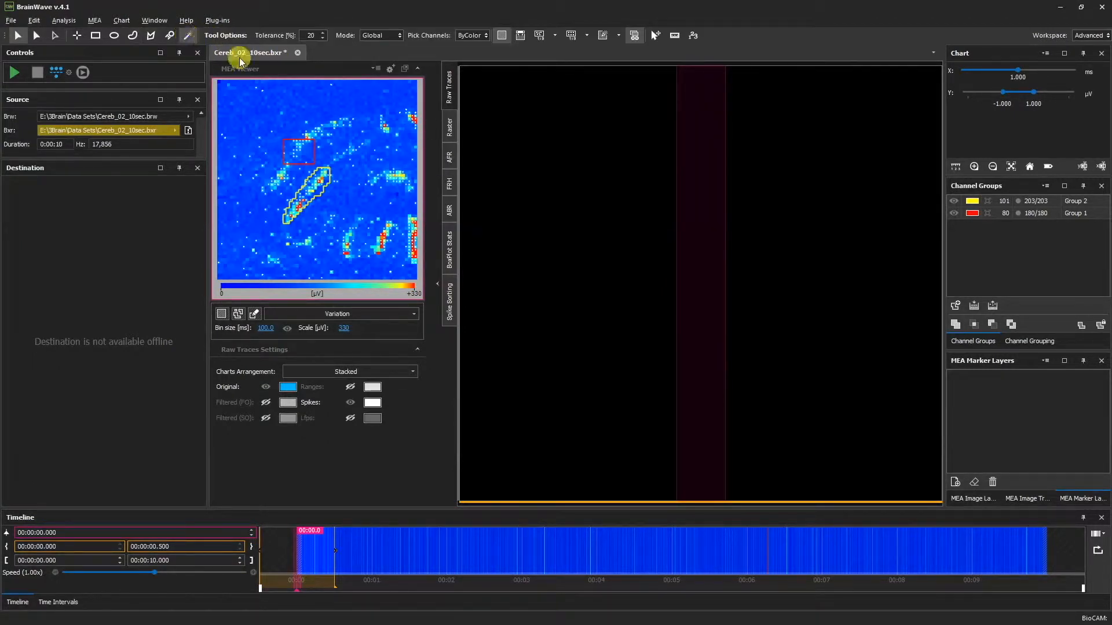
pyautogui.moveTo(414, 122)
pyautogui.click(414, 122)
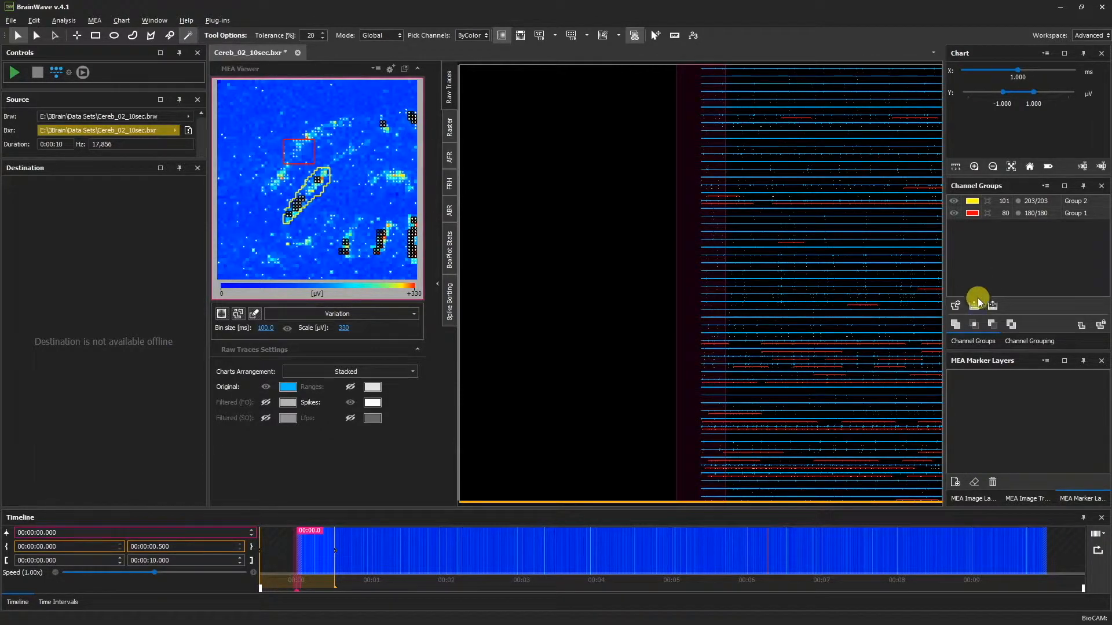
pyautogui.click(955, 305)
pyautogui.click(475, 323)
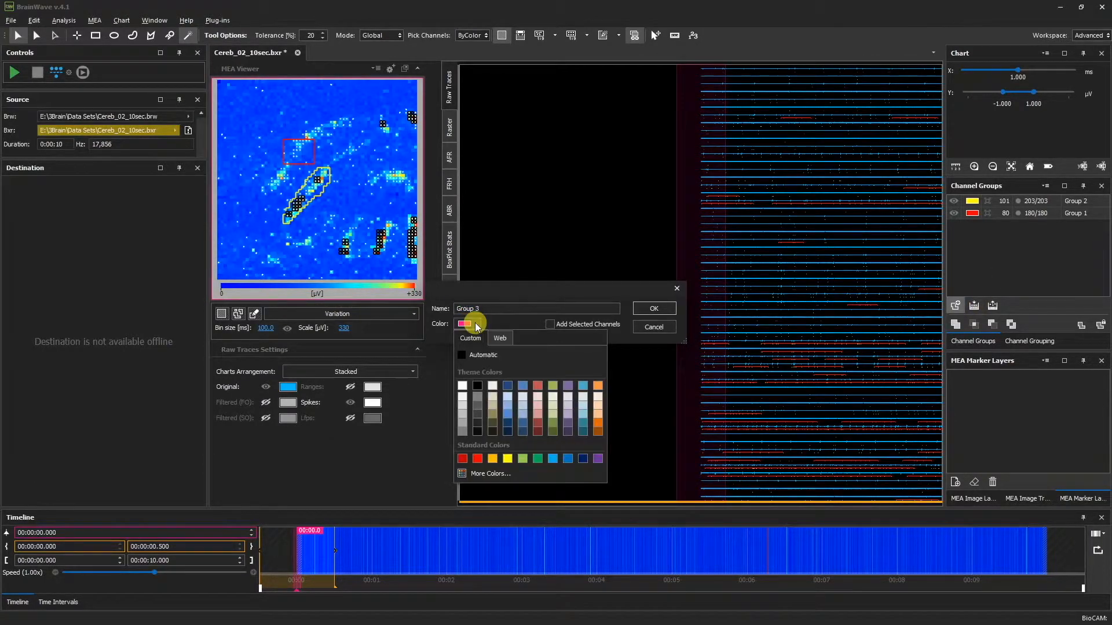
pyautogui.click(578, 455)
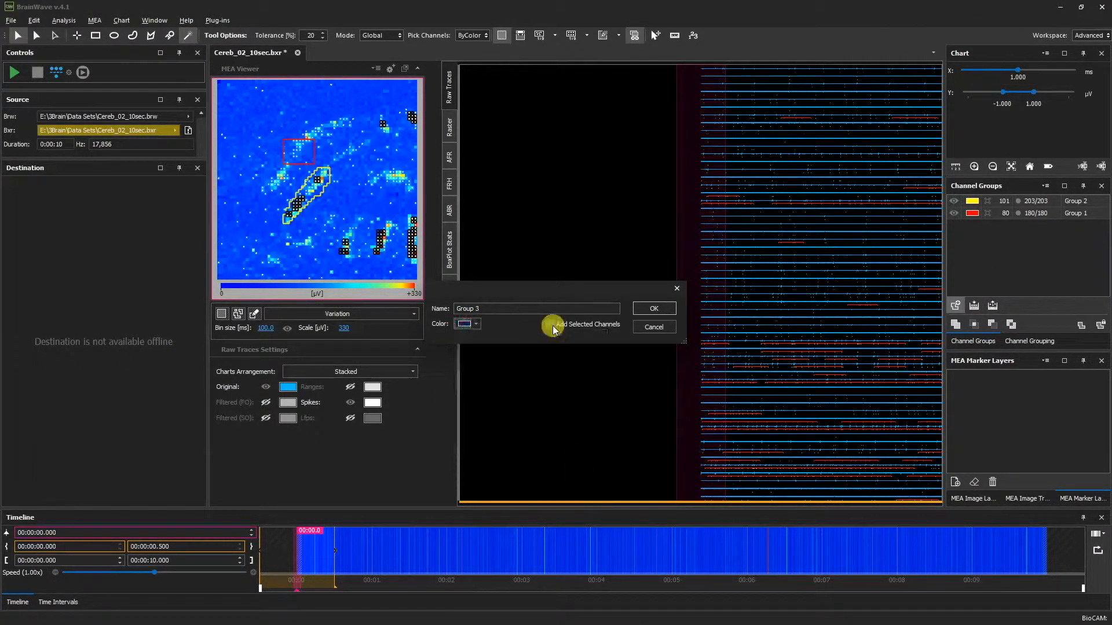
pyautogui.click(640, 310)
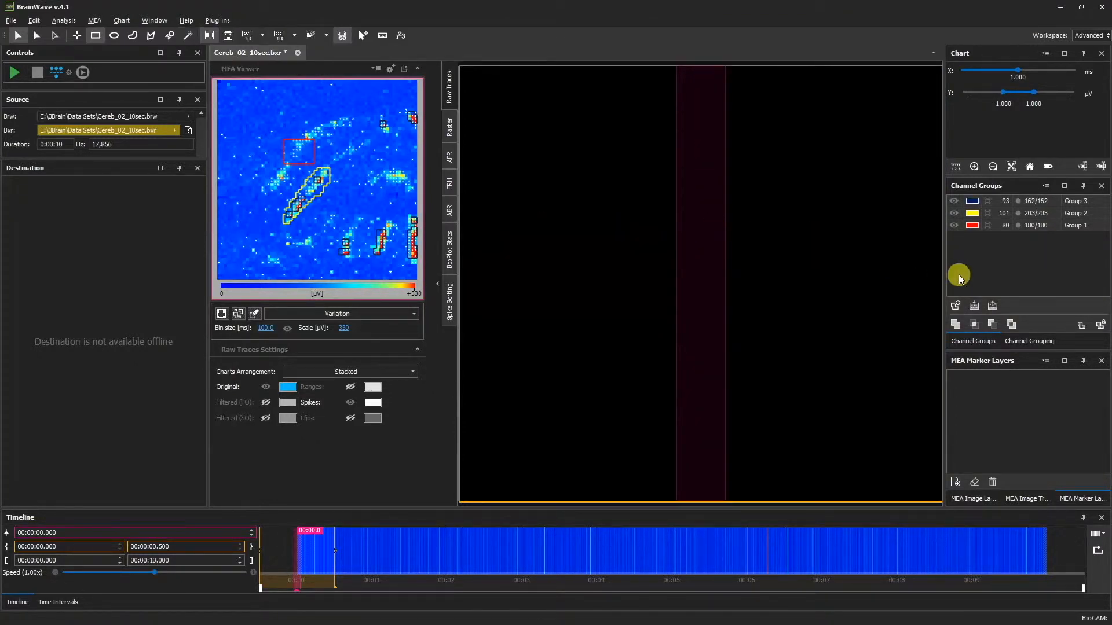
# Add a rectangular block of channels overlapping the lower edge of Group 1 to that group
pyautogui.click(1024, 226)
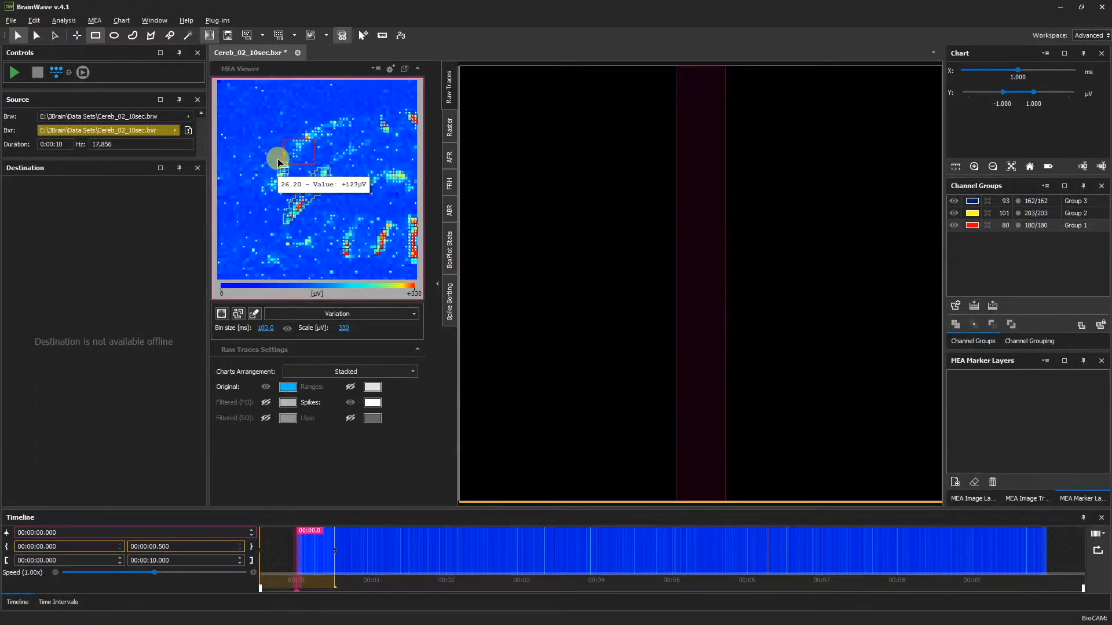
pyautogui.moveTo(296, 164); pyautogui.dragTo(308, 178)
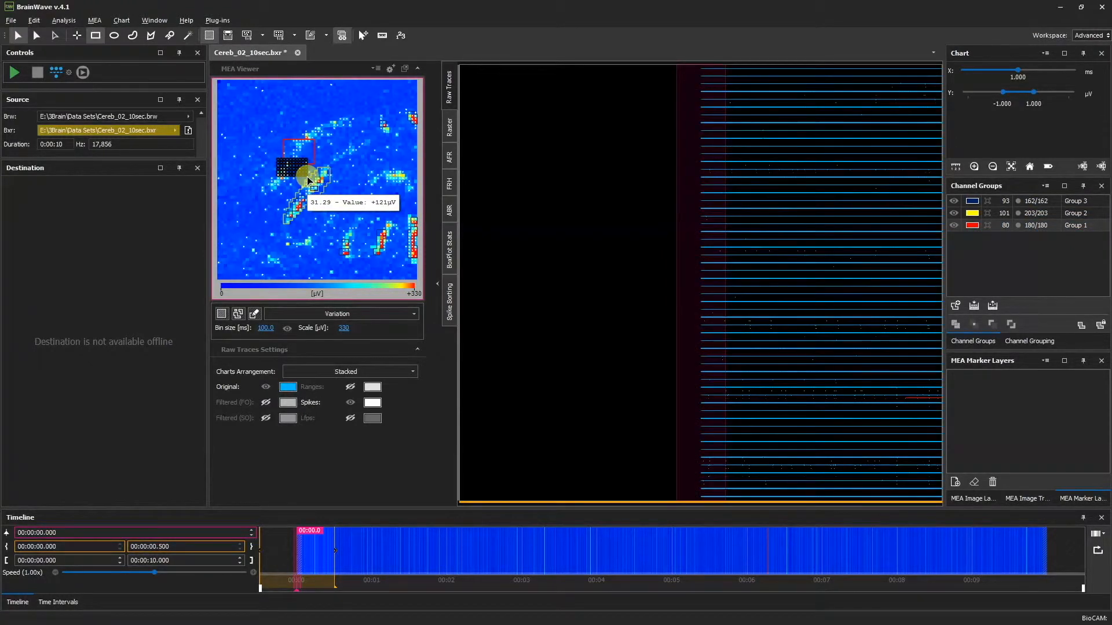
pyautogui.click(974, 306)
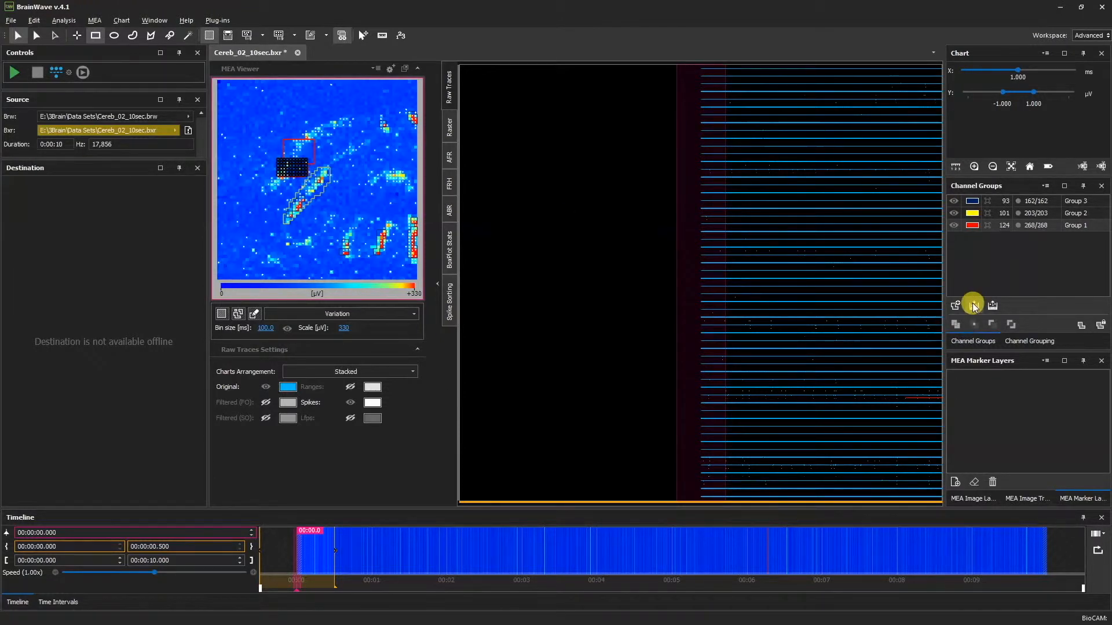
pyautogui.click(355, 166)
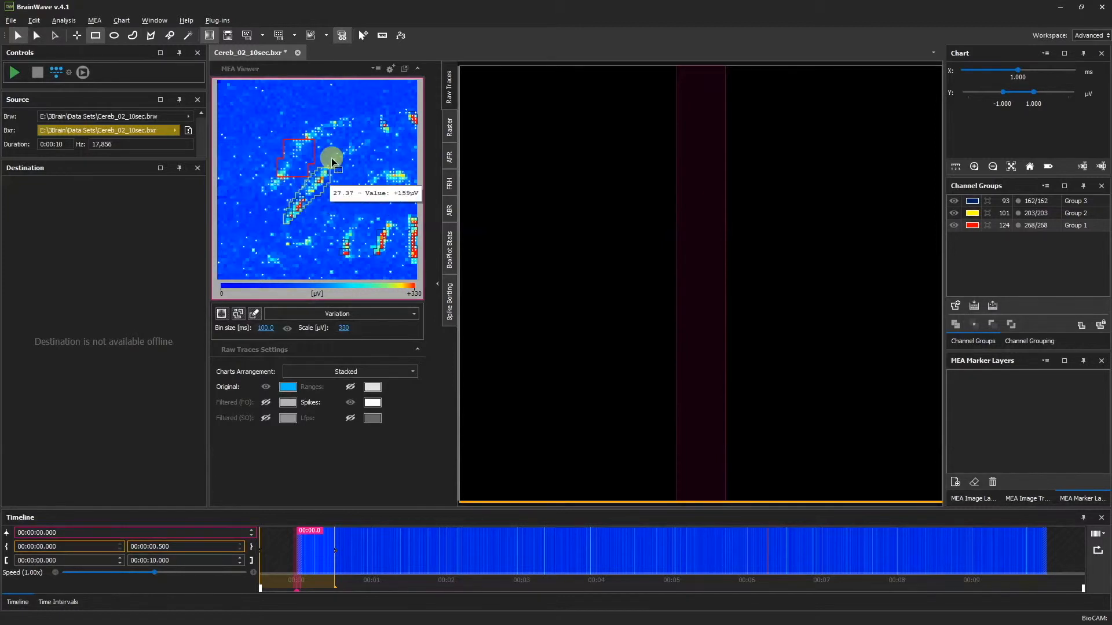
# Remove a rectangular block of channels at the lower end of the diagonal band from Group 2
pyautogui.click(995, 217)
pyautogui.moveTo(270, 211); pyautogui.dragTo(305, 230)
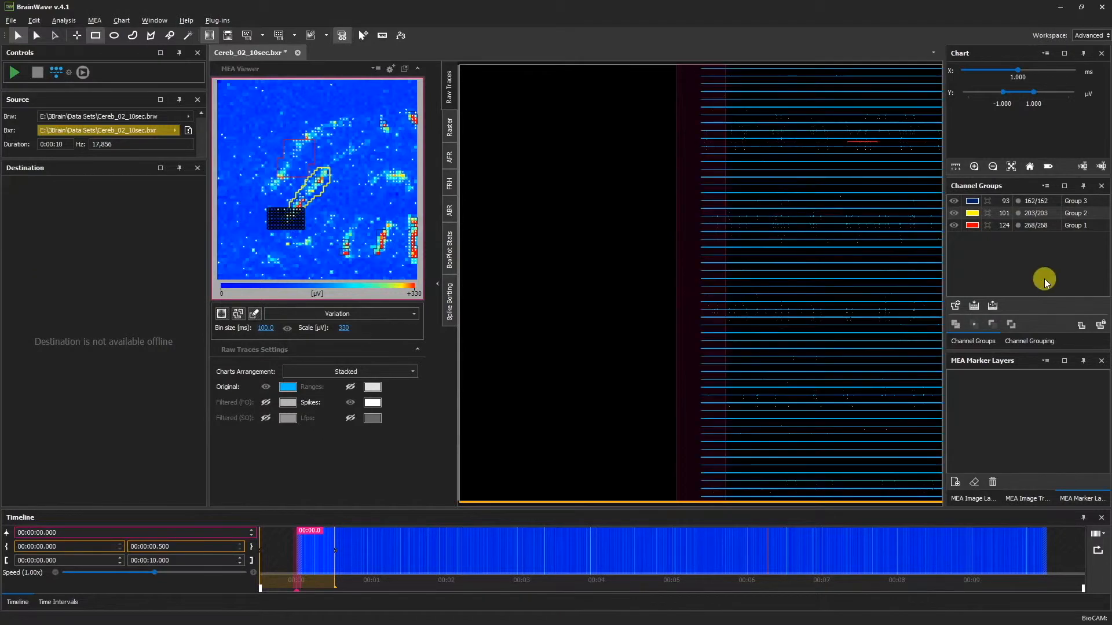
pyautogui.click(992, 305)
pyautogui.click(421, 239)
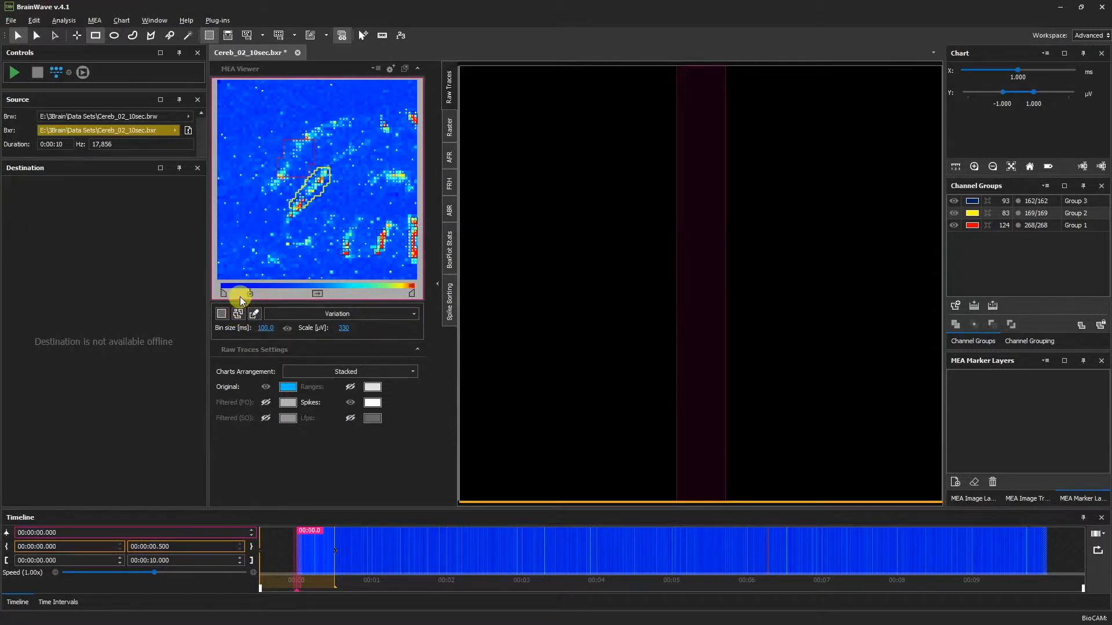
# Hide and re-show the channel groups on the MEA map, and highlight Group 3 in the group list
pyautogui.click(241, 317)
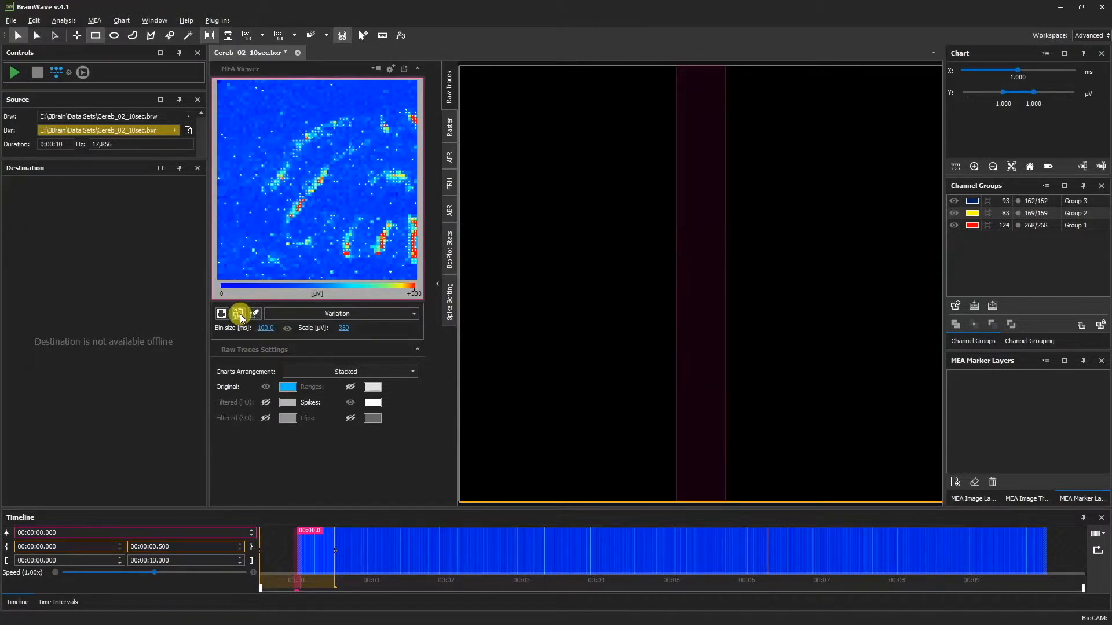
pyautogui.click(241, 318)
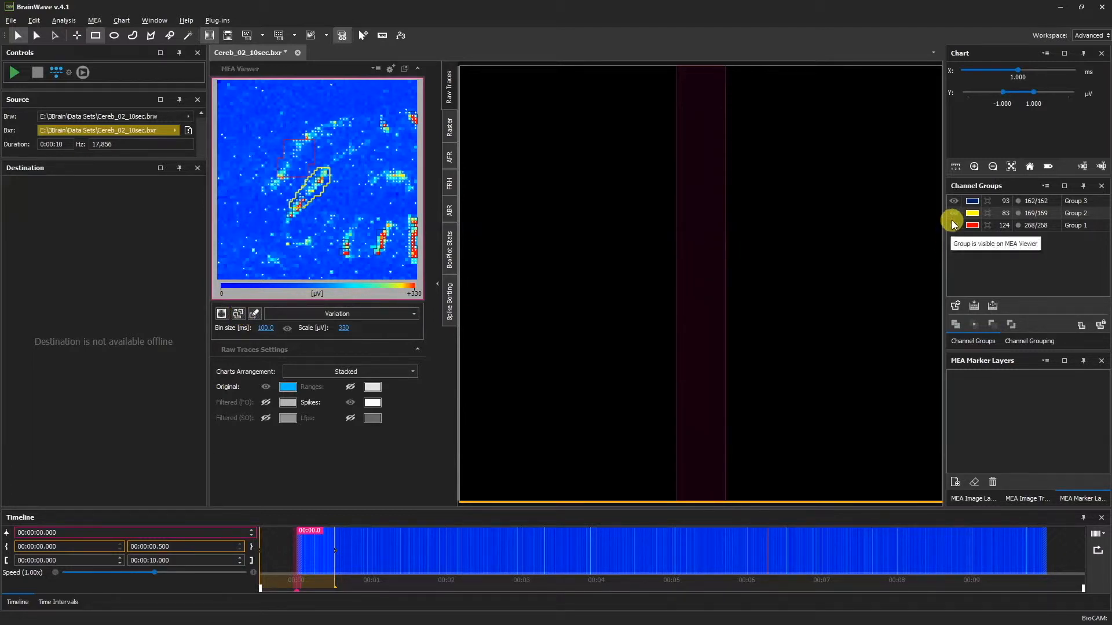
pyautogui.click(953, 202)
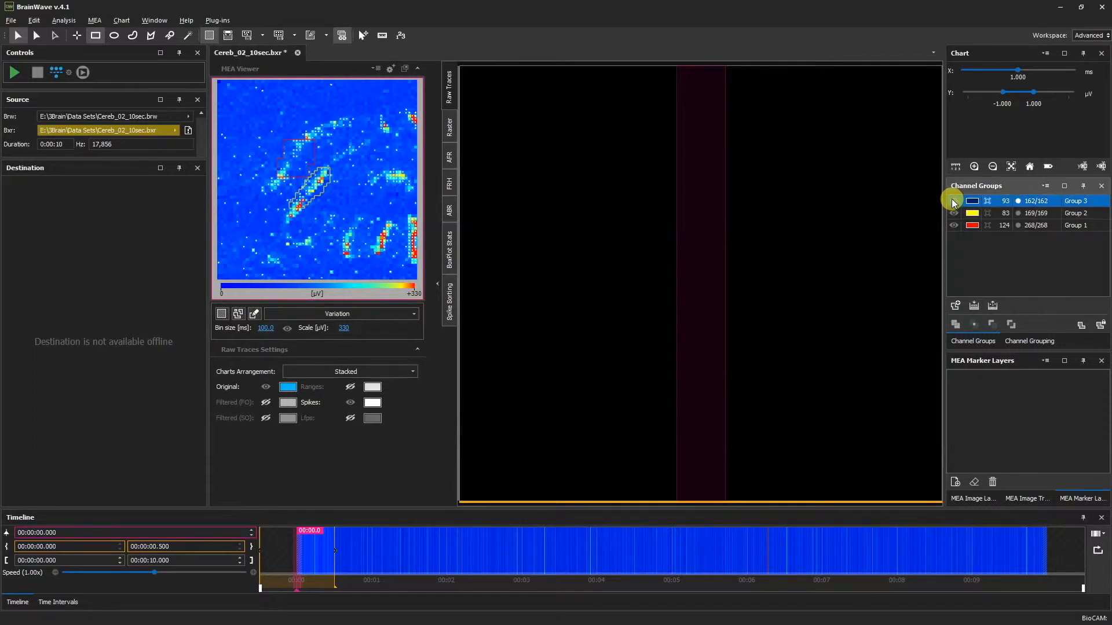
# Rename the yellow Group 2 as Group Name
pyautogui.click(955, 214)
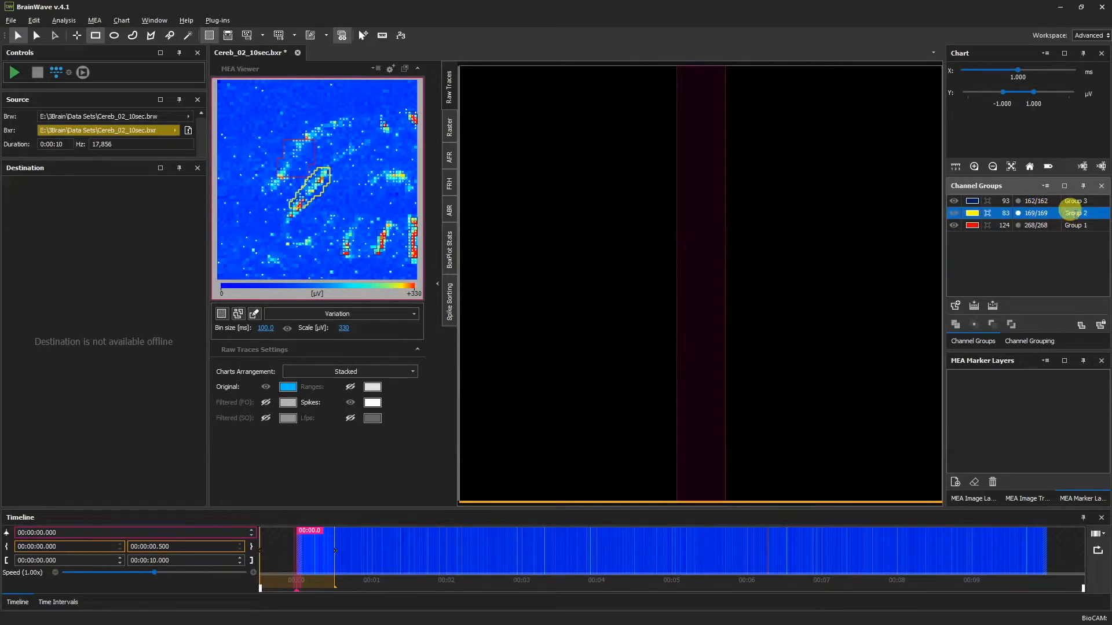
pyautogui.write('Group Name')
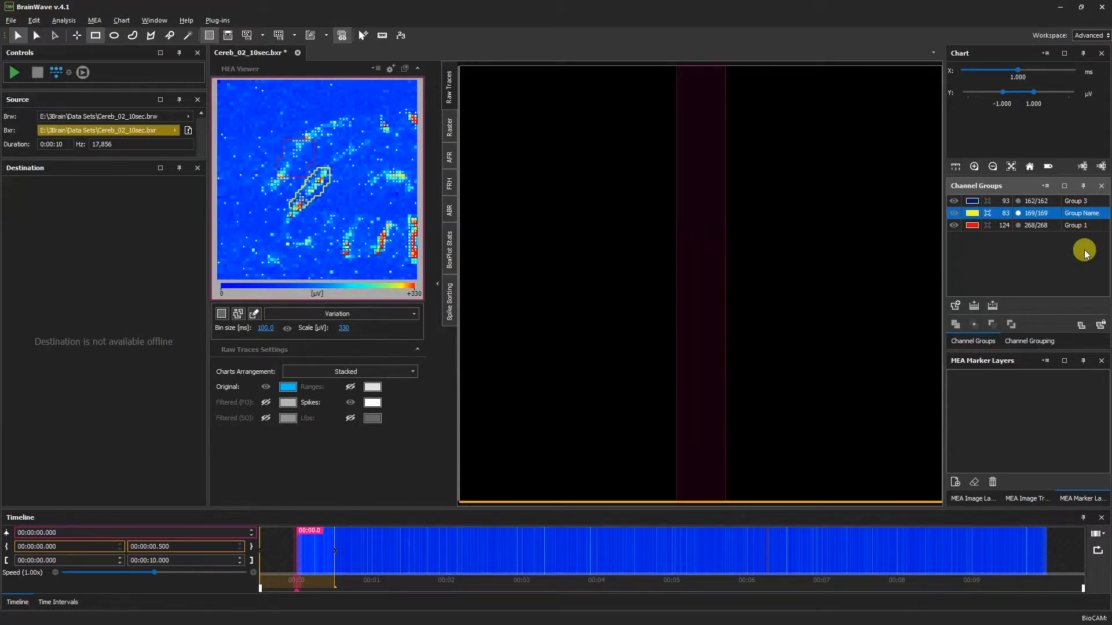
pyautogui.click(1085, 253)
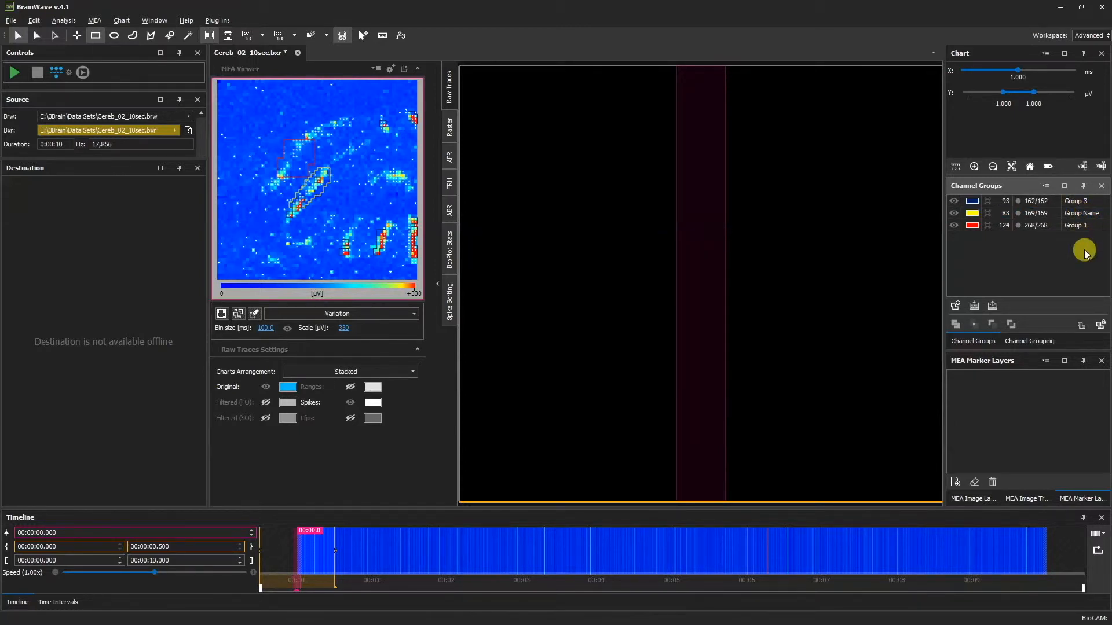
# Merge Group 3 and Group Name into a new channel group and highlight the merged group on its own
pyautogui.click(1048, 199)
pyautogui.keyDown('ctrl'); pyautogui.click(1051, 213); pyautogui.keyUp('ctrl')
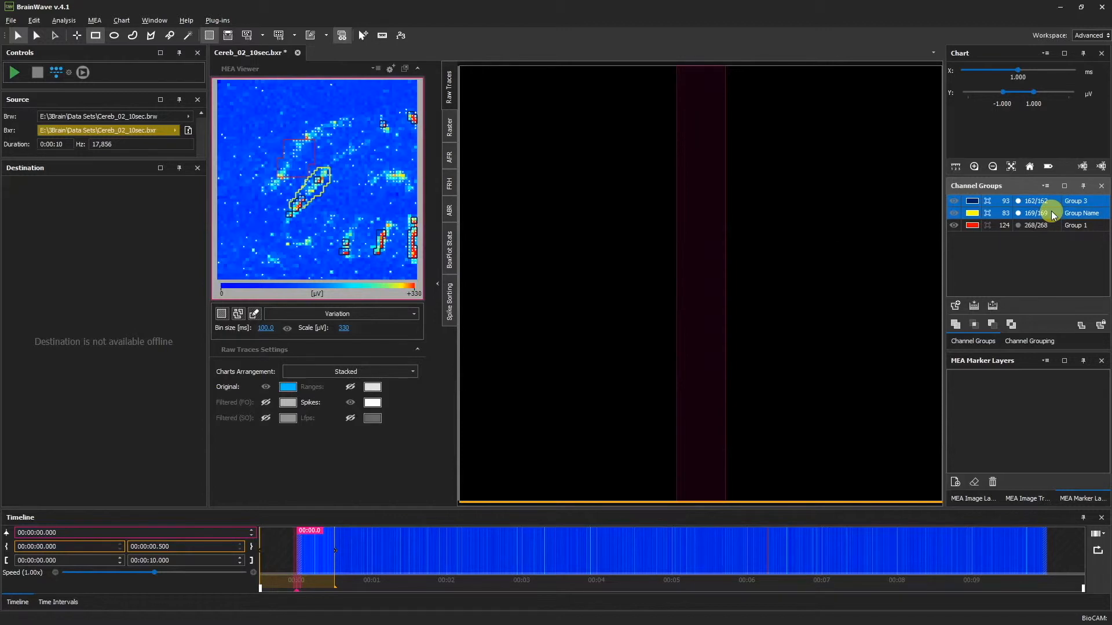
pyautogui.click(955, 326)
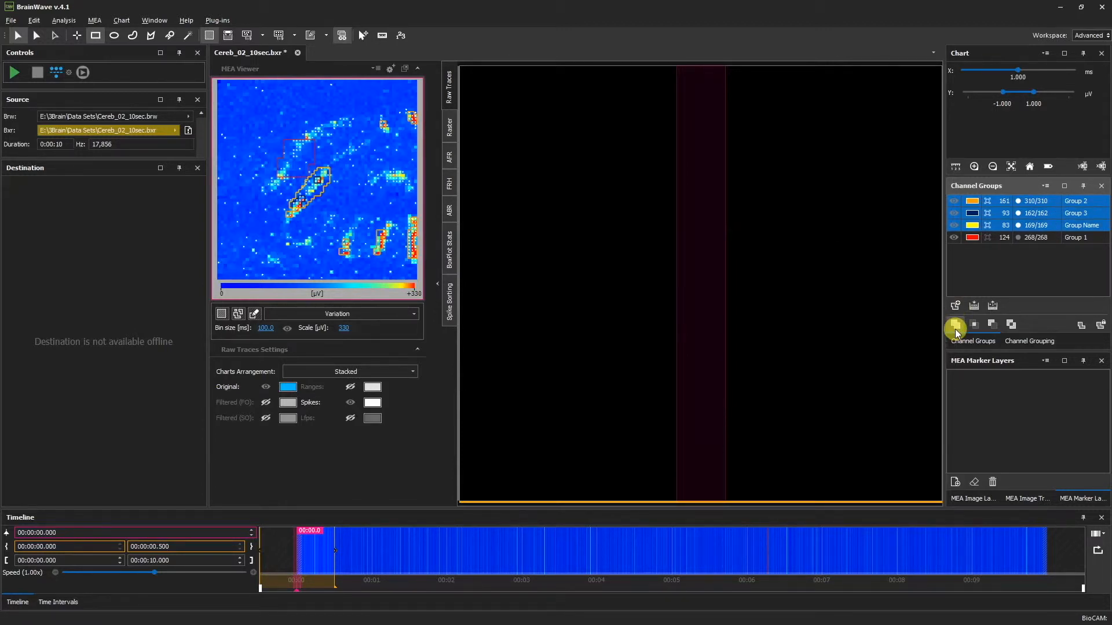
pyautogui.click(1045, 200)
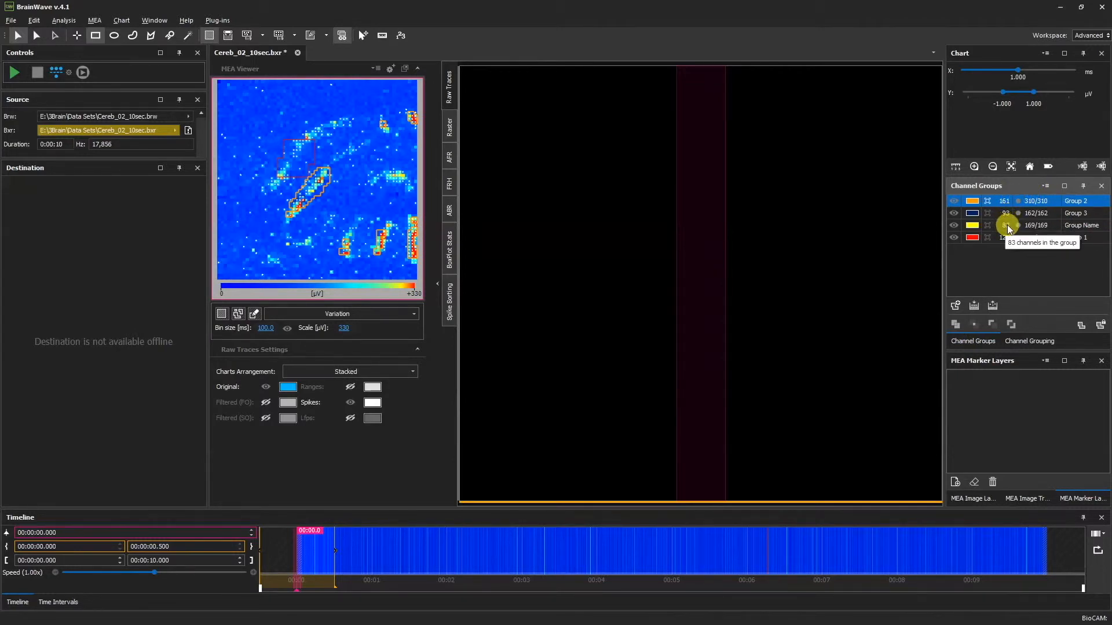
# Select Group 3 and Group 1 together in the channel group list, and clear the selection
pyautogui.click(1021, 213)
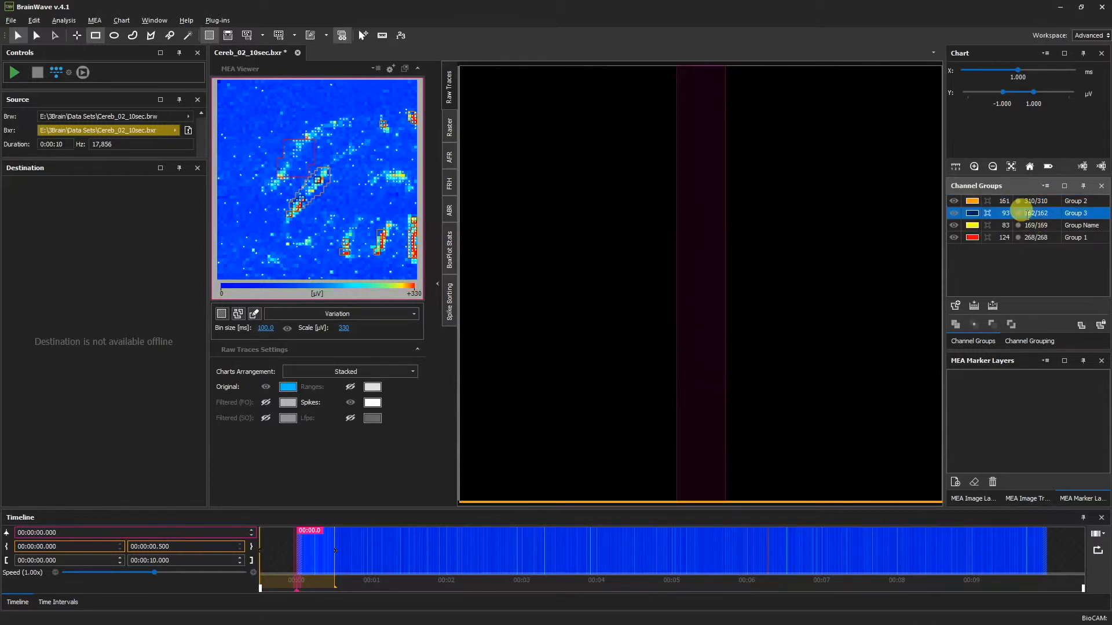
pyautogui.keyDown('ctrl'); pyautogui.click(1026, 238); pyautogui.keyUp('ctrl')
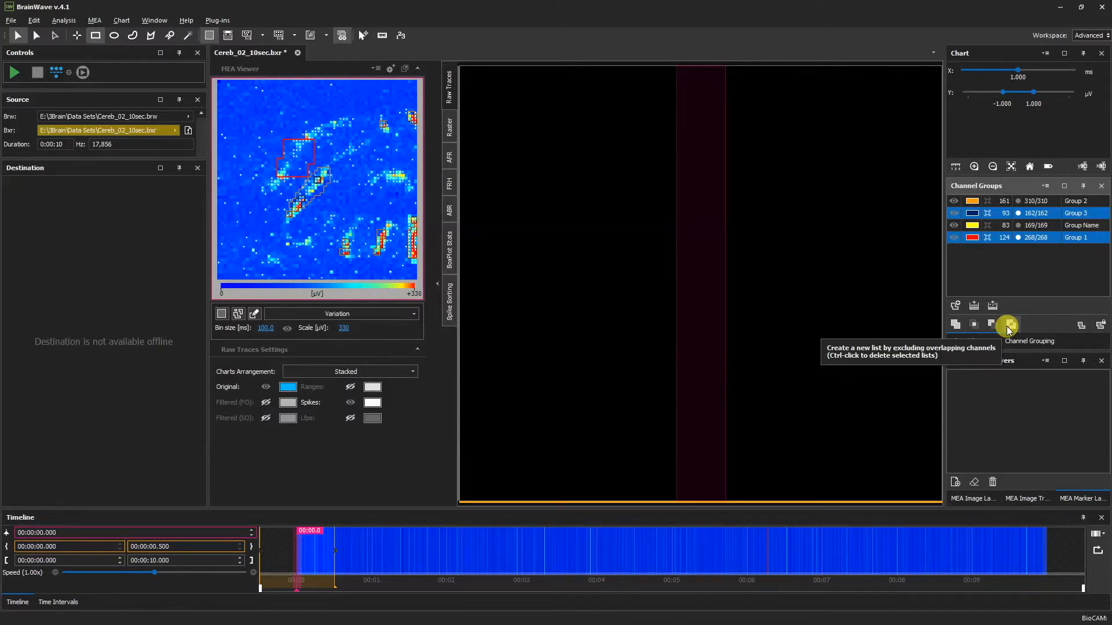
pyautogui.click(1020, 283)
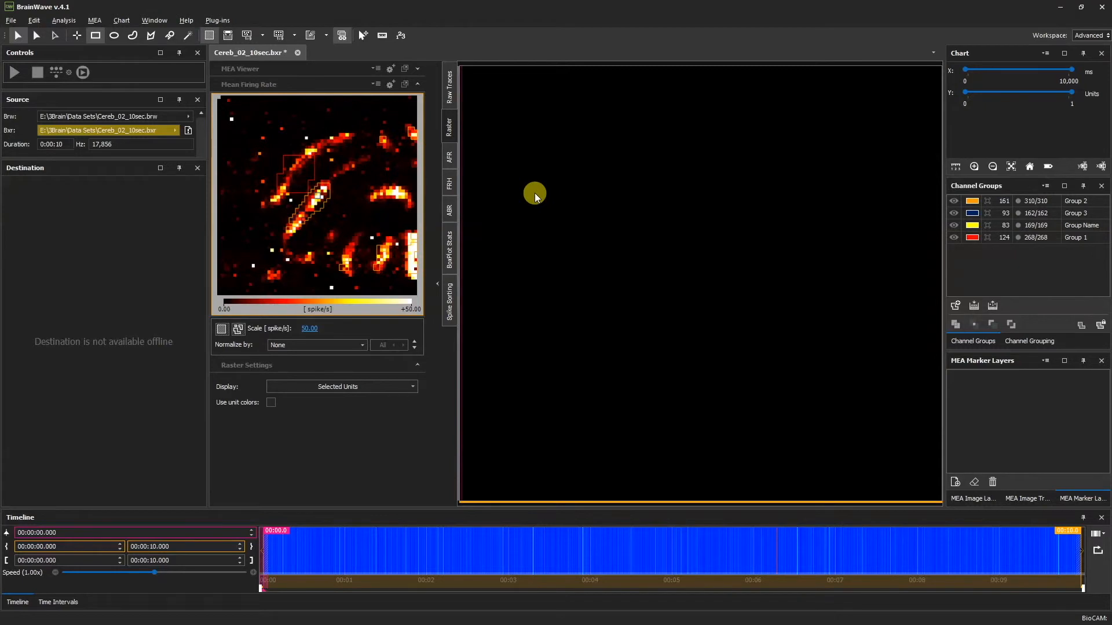
# Set the raster plot to display Visible Groups, and switch it to Selected Groups with Group 2 and Group Name selected
pyautogui.click(370, 385)
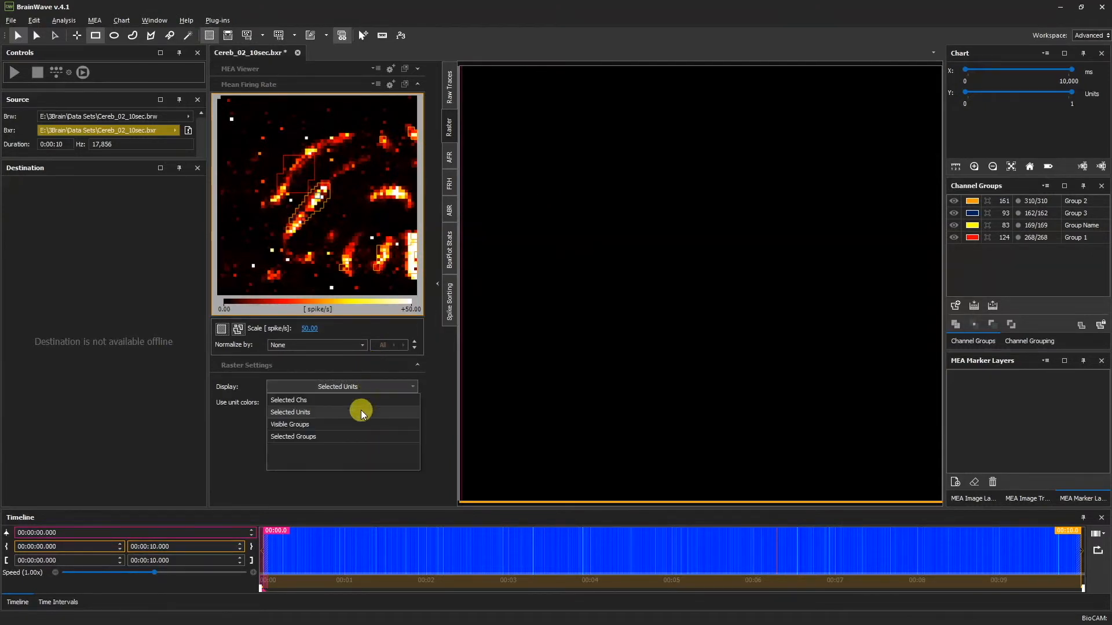
pyautogui.click(350, 425)
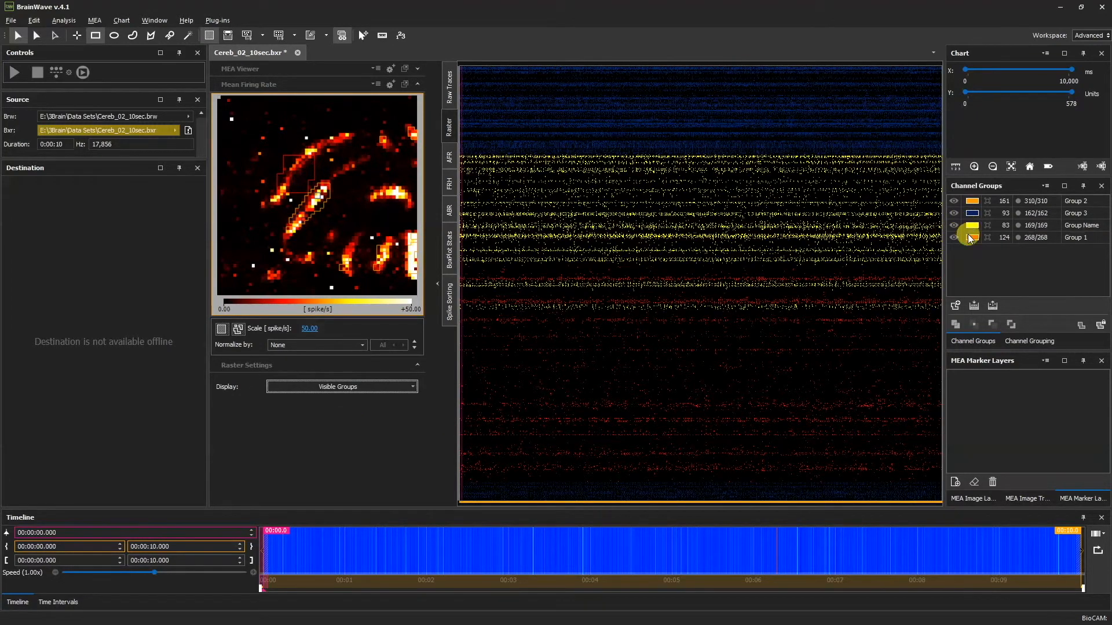
pyautogui.click(409, 389)
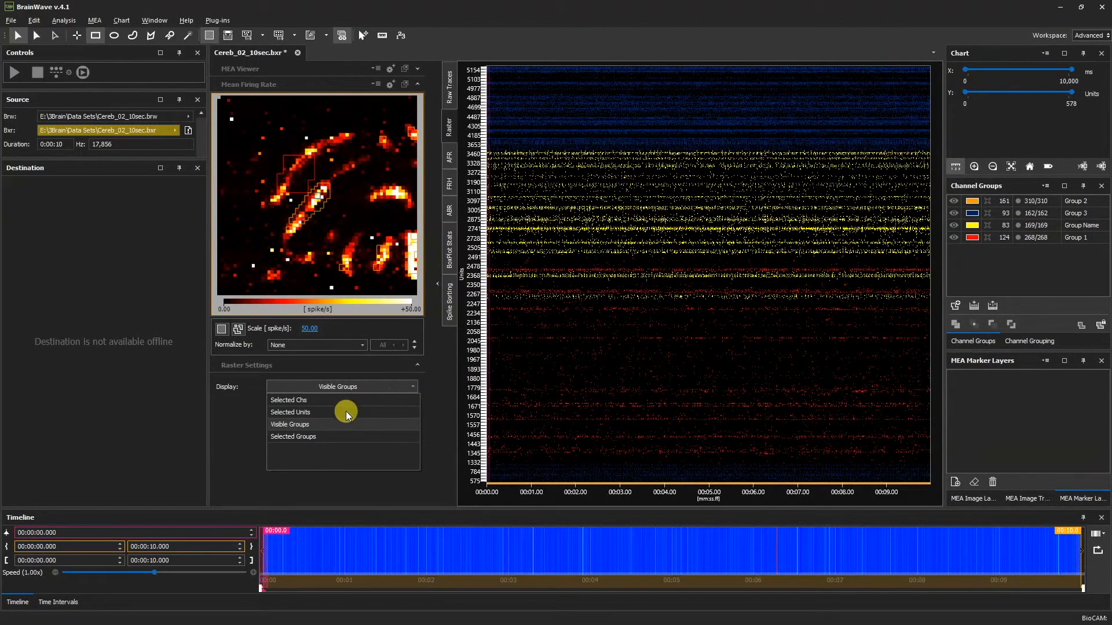
pyautogui.click(325, 439)
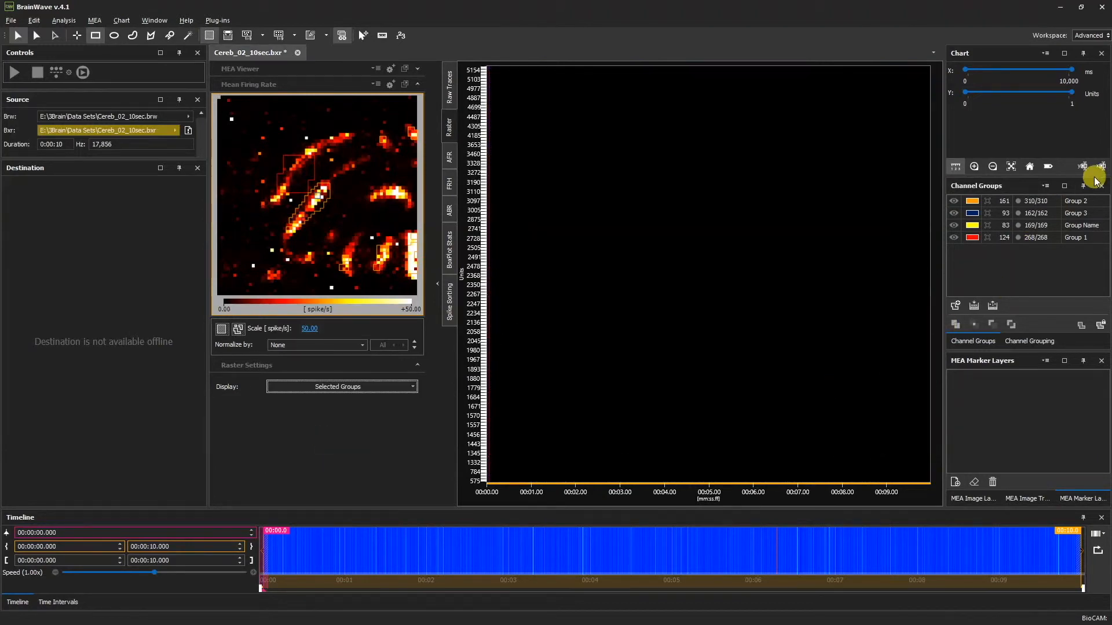
pyautogui.click(1049, 203)
pyautogui.keyDown('ctrl'); pyautogui.click(1043, 229); pyautogui.keyUp('ctrl')
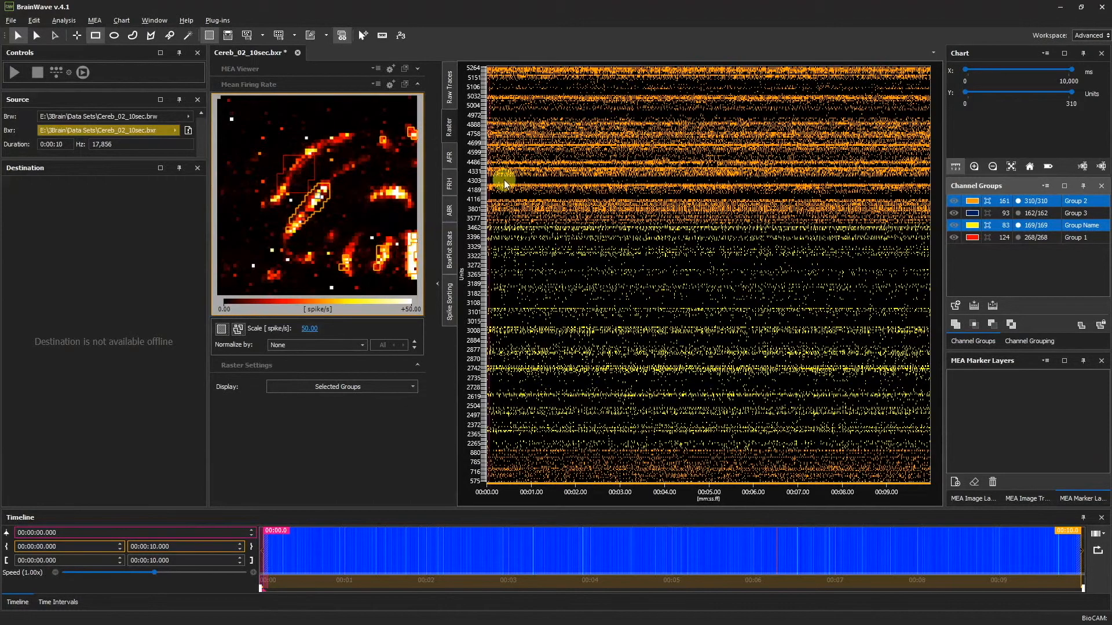
# Open the AFR chart and set it to display Visible Groups
pyautogui.click(451, 158)
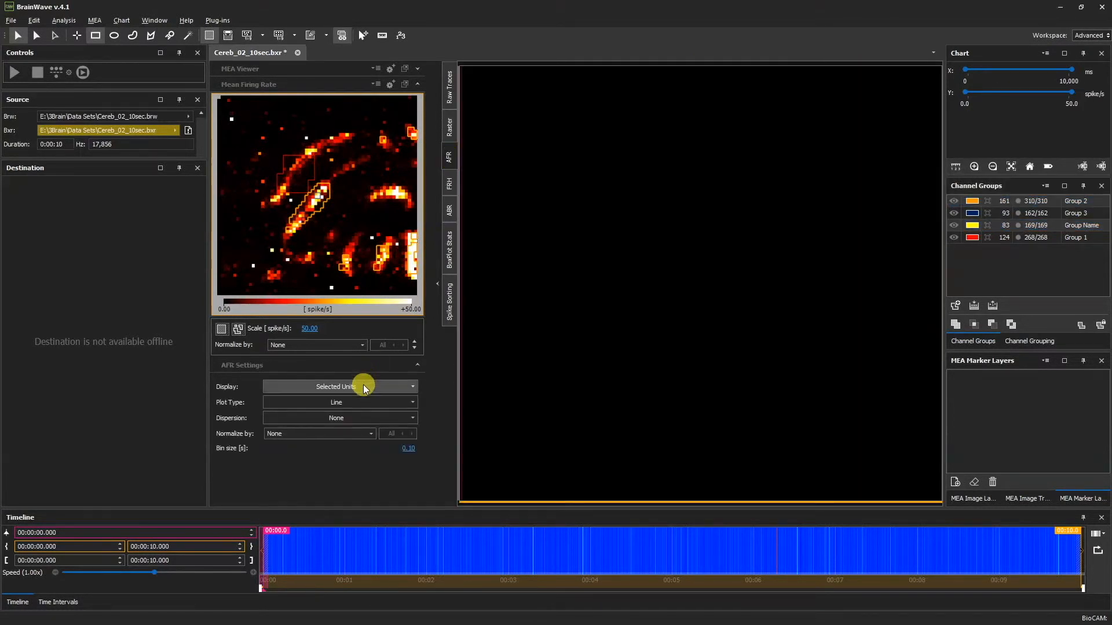
pyautogui.click(363, 385)
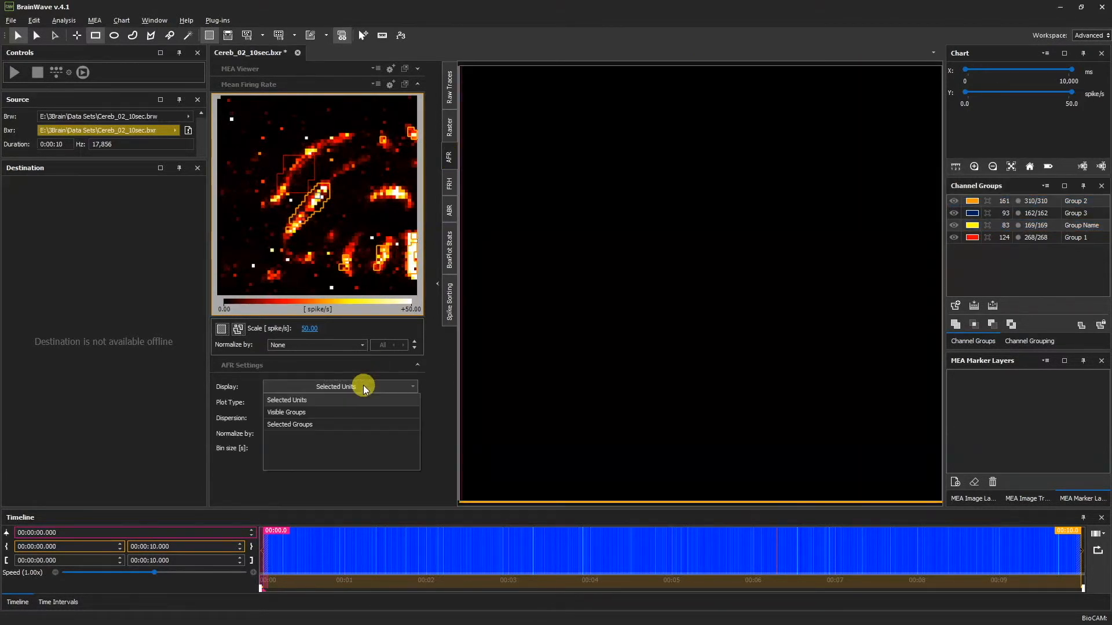
pyautogui.click(306, 412)
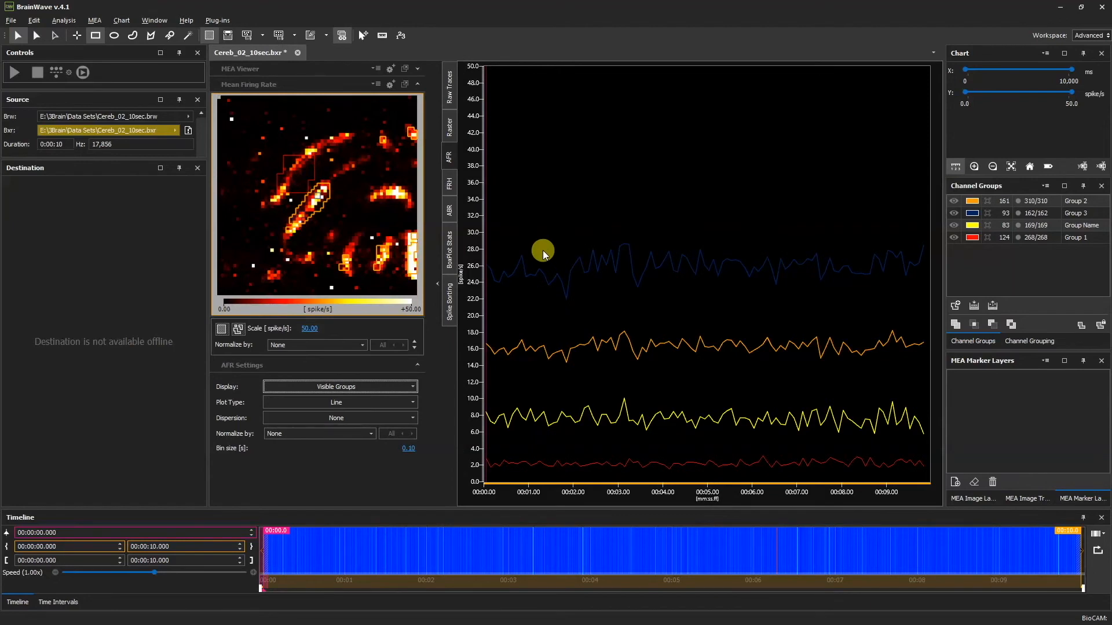